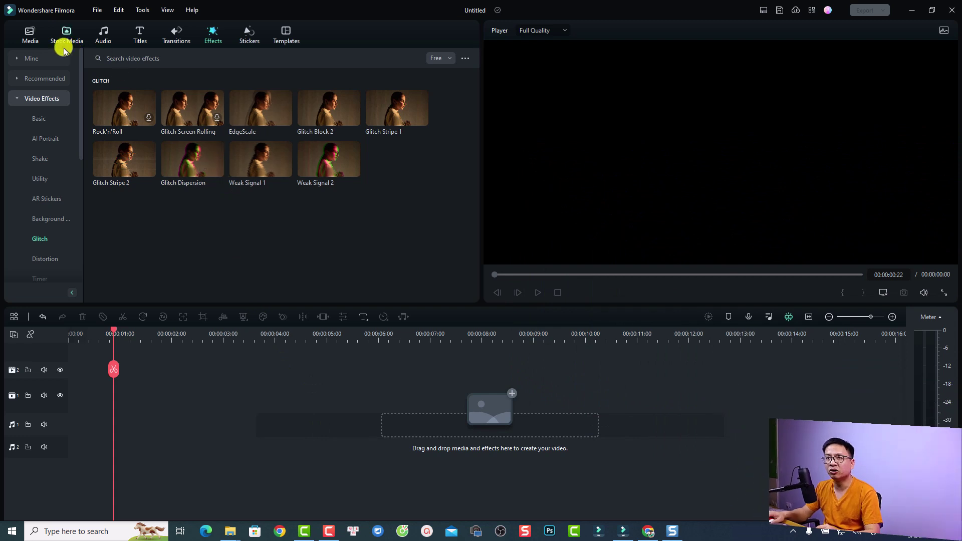
- Add the first four downloaded stock clips (turquoise lagoon, orange flowers, red trees, pigeons) to the timeline in sequence
click(25, 39)
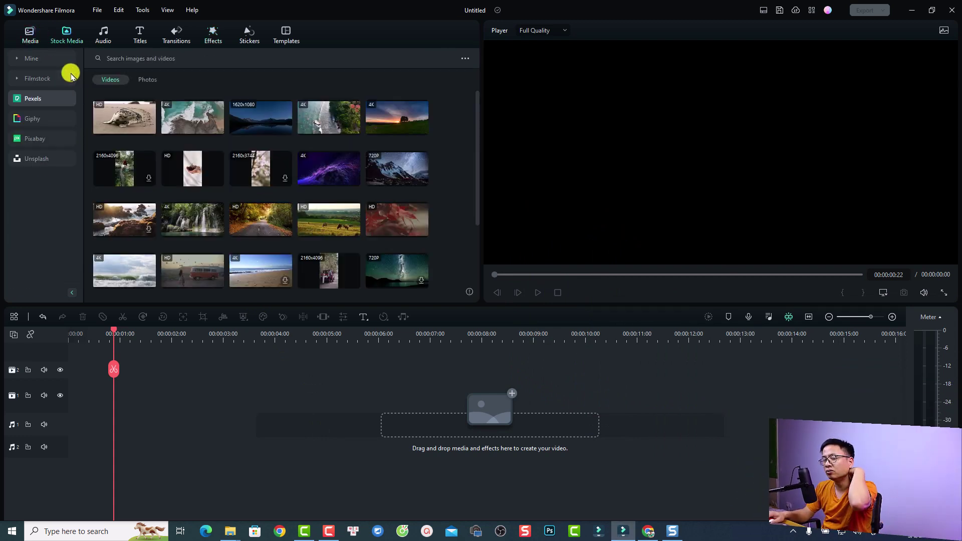
click(26, 59)
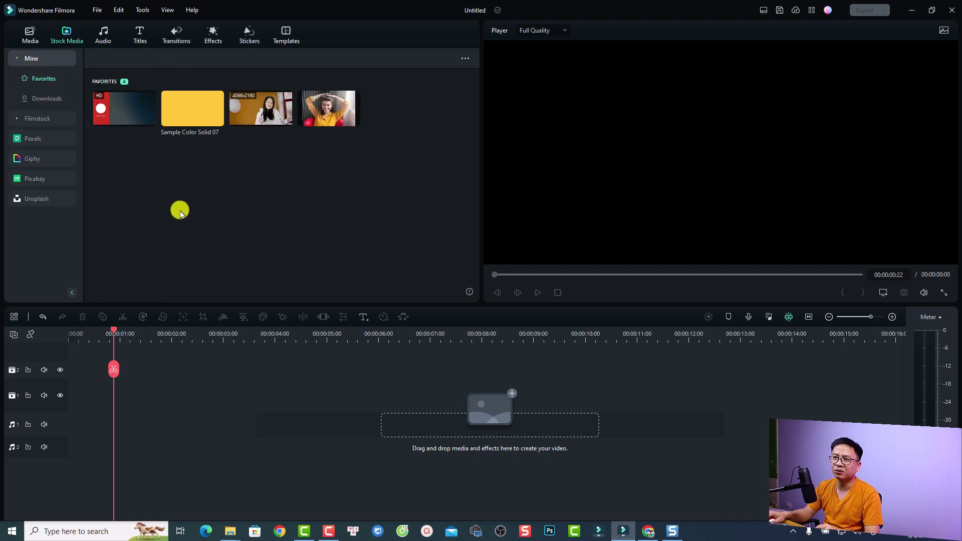
click(41, 100)
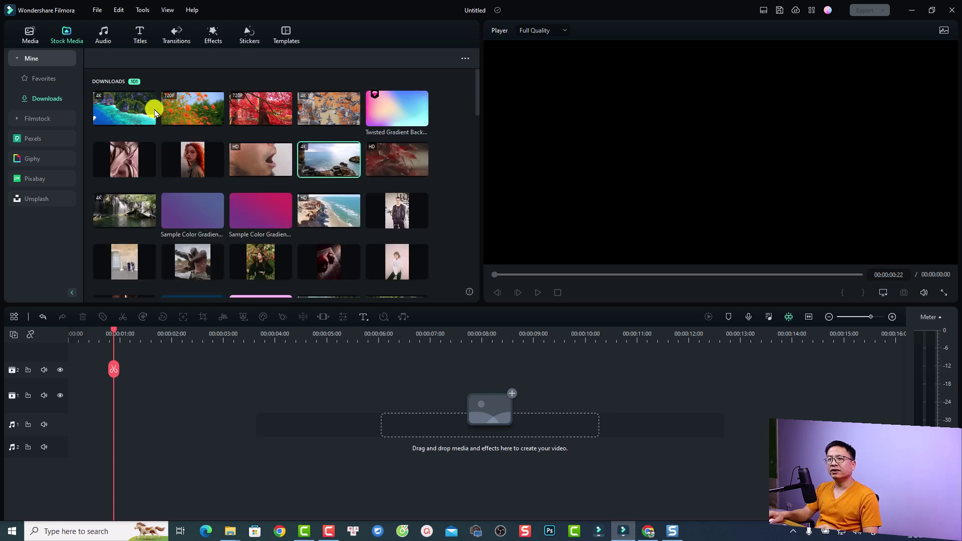
click(149, 120)
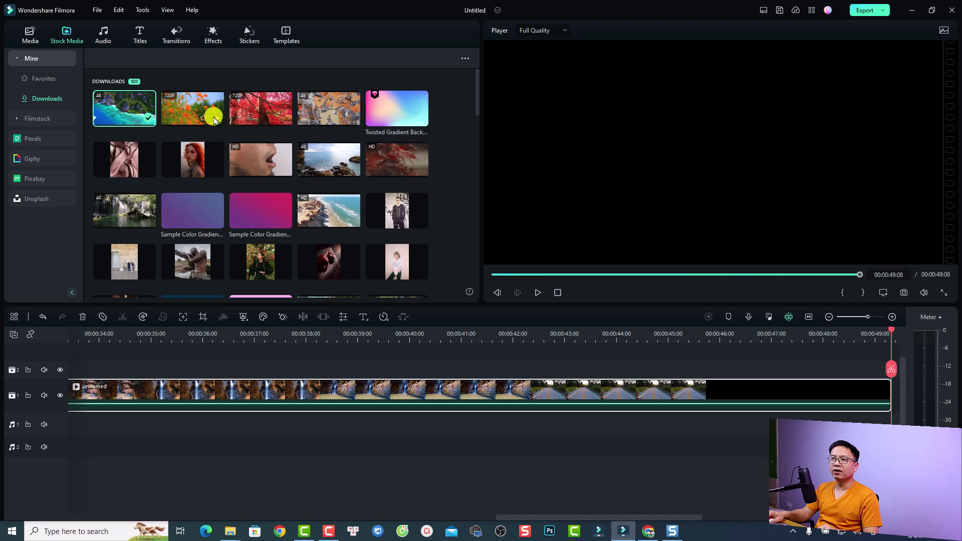
click(216, 118)
click(285, 119)
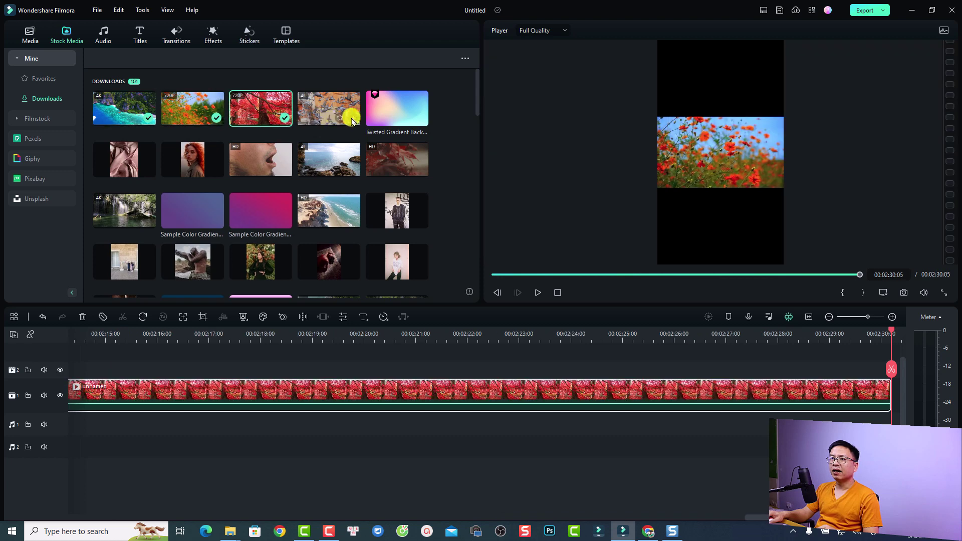
click(354, 119)
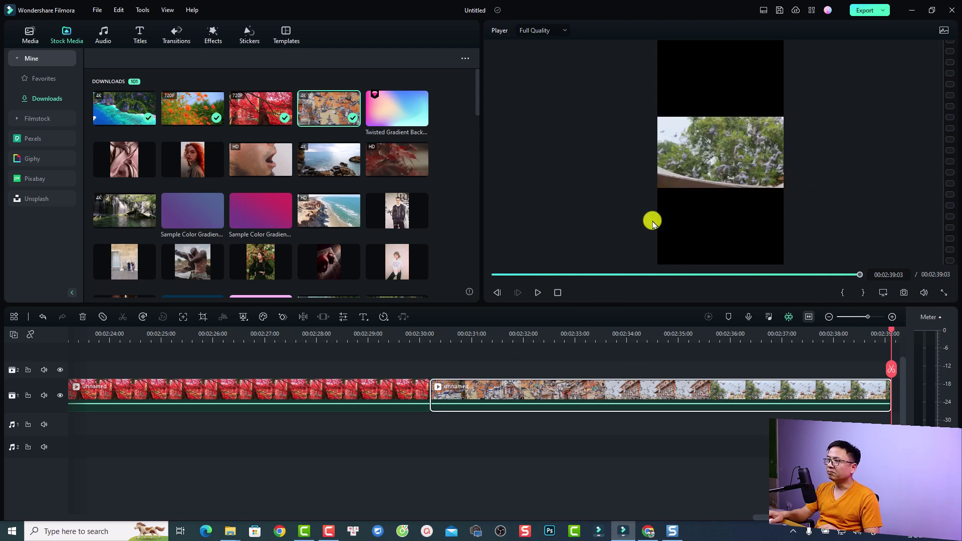
- Crop the orange flowers clip on the timeline to fit the vertical frame
scroll(469, 359, down, 5)
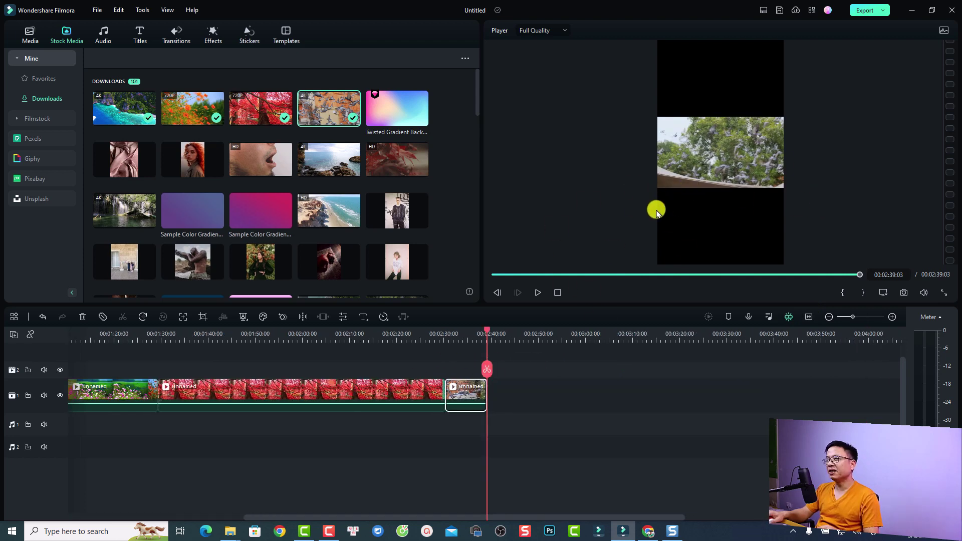
click(101, 333)
right_click(122, 396)
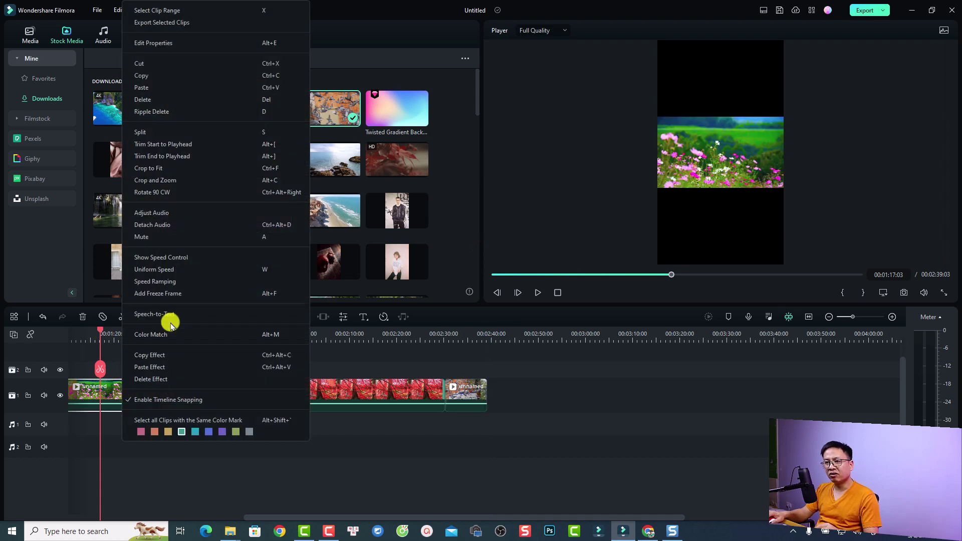
click(147, 170)
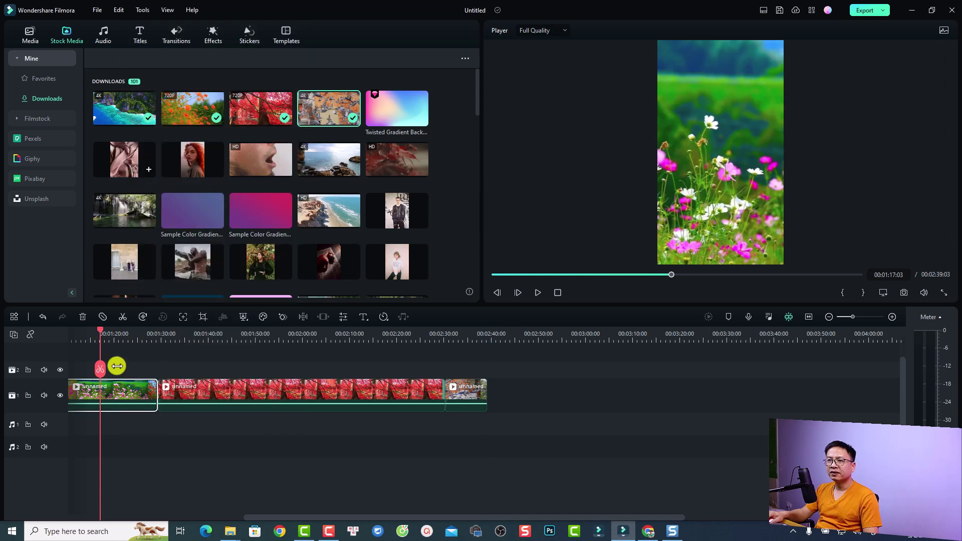
- Copy the flower clip's effect and paste it onto the red trees and pigeons clips
right_click(113, 395)
click(136, 354)
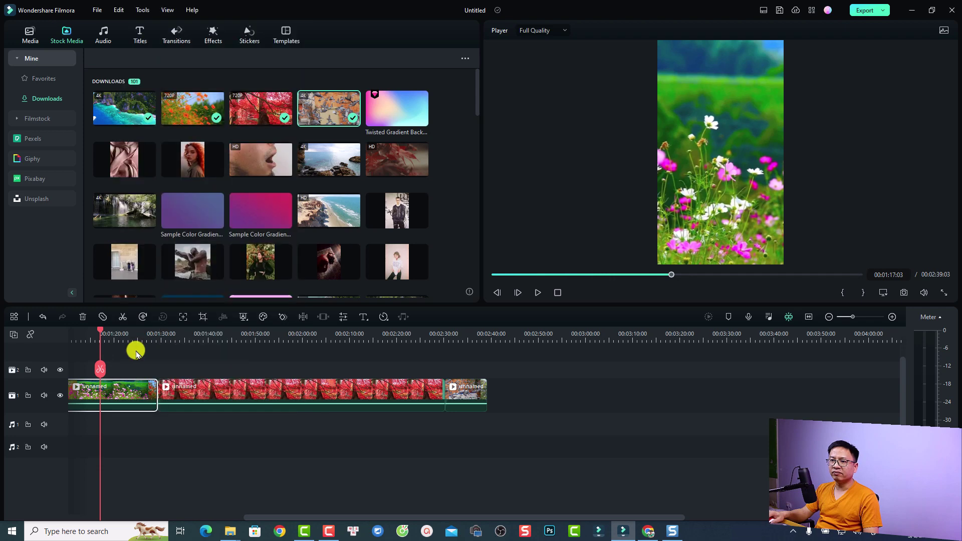
drag(477, 351, 189, 413)
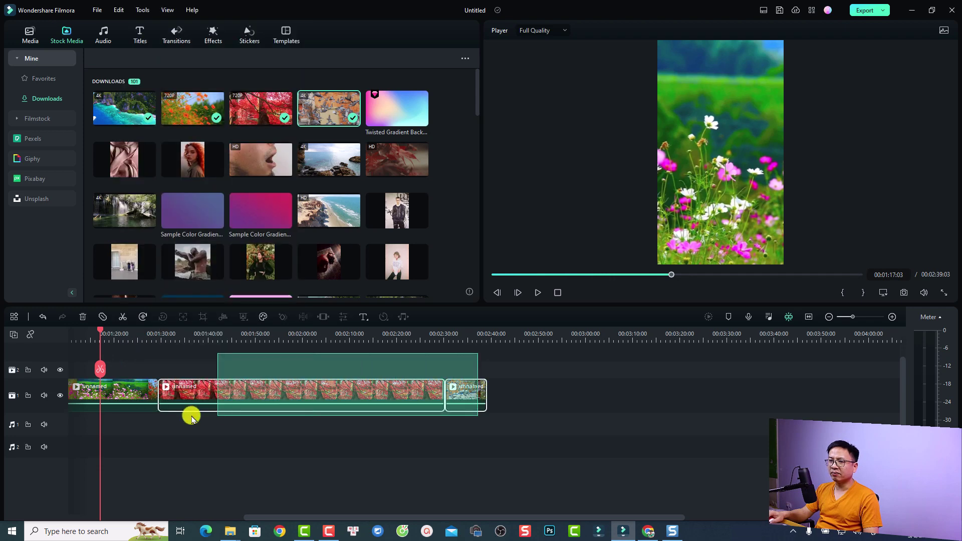
right_click(203, 388)
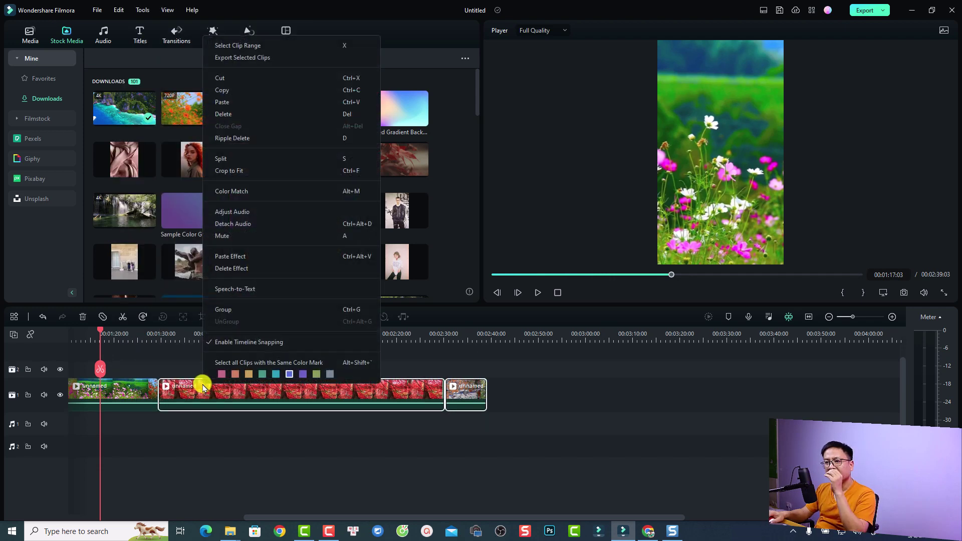
click(228, 257)
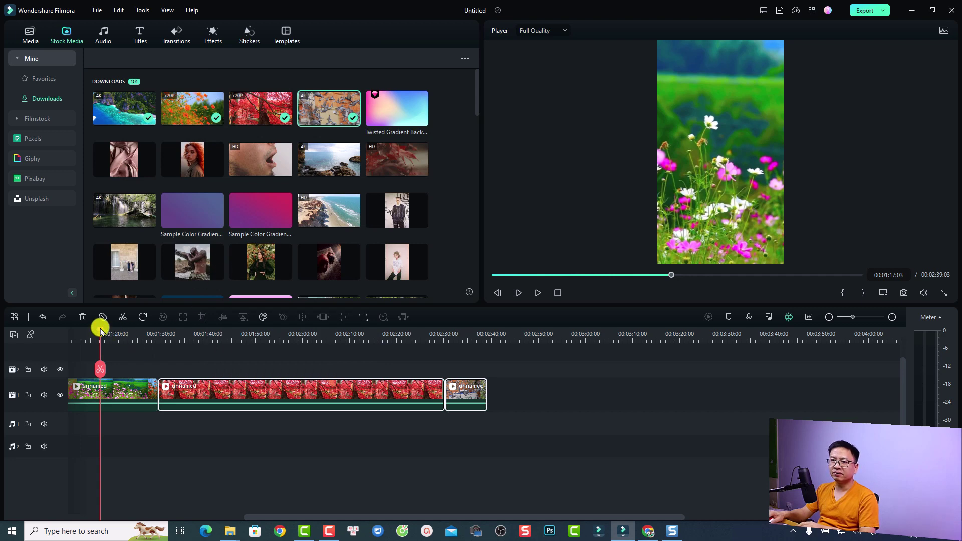
click(256, 335)
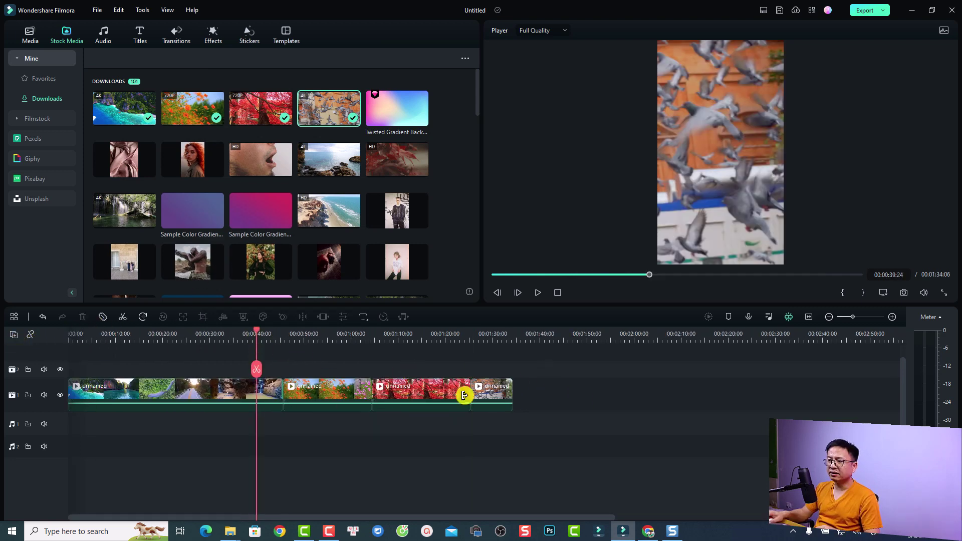
- Filter the Basic transitions to Free and apply Polka Dot to all four timeline clips at once
drag(584, 378, 79, 408)
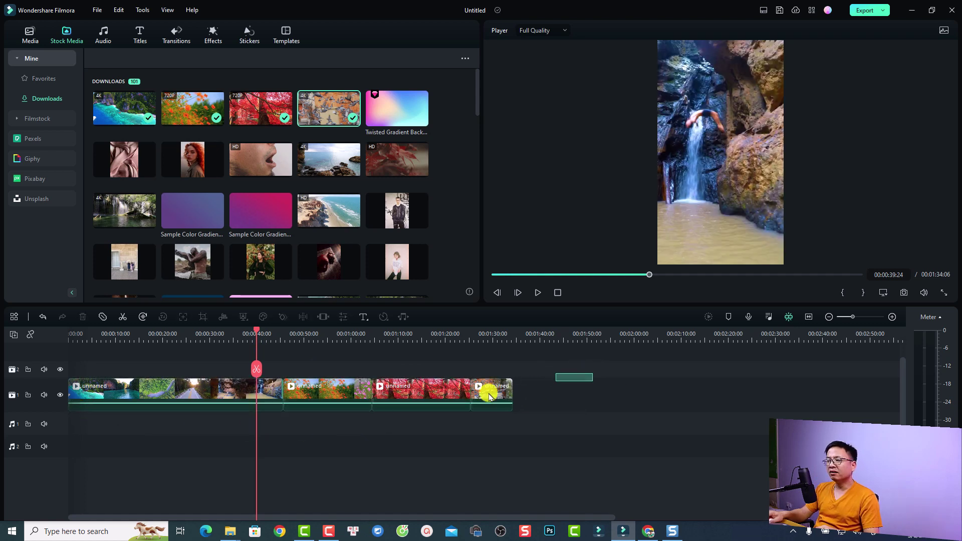
drag(490, 397, 161, 434)
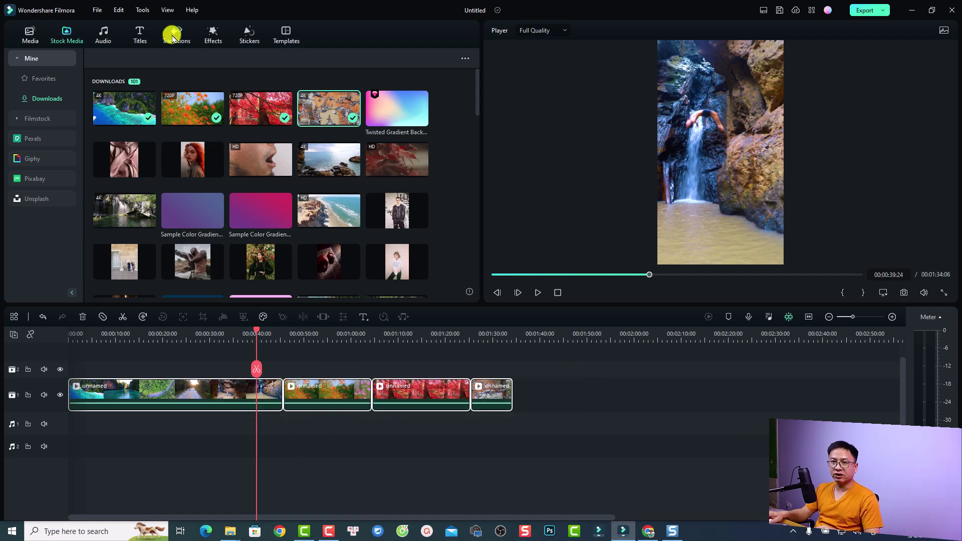
click(175, 36)
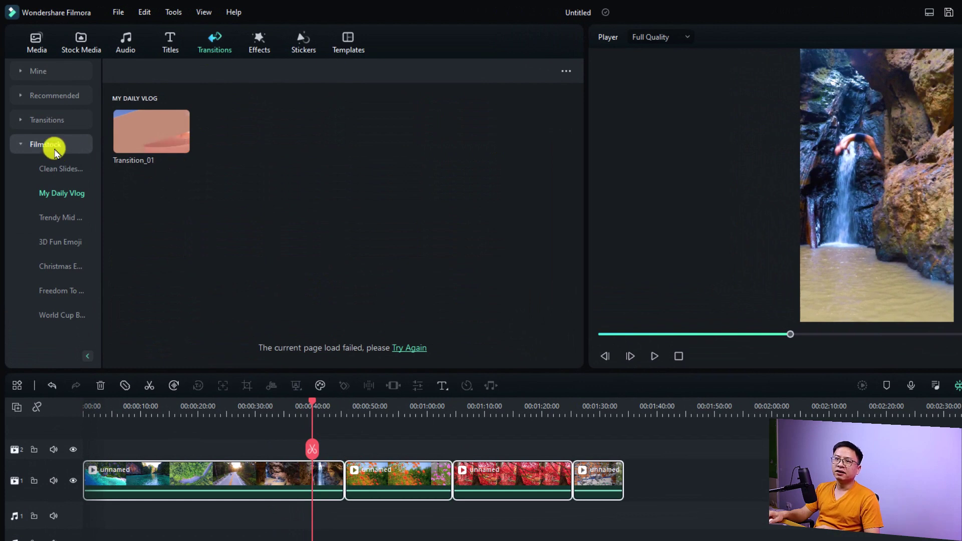
click(39, 122)
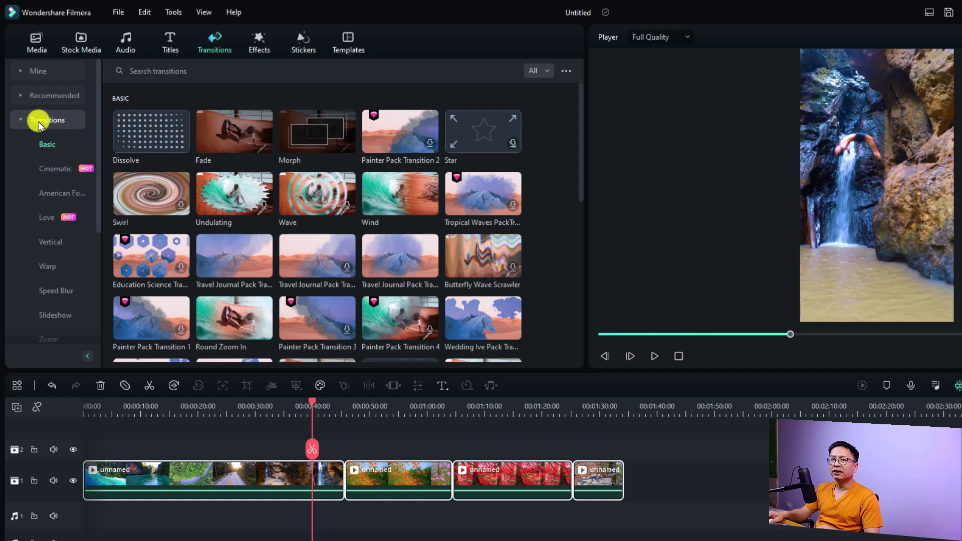
click(541, 71)
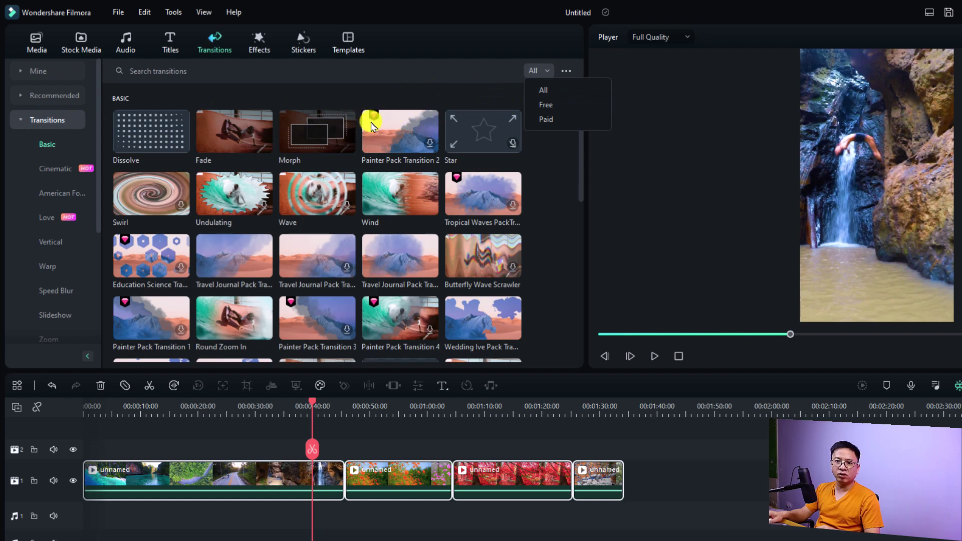
click(546, 105)
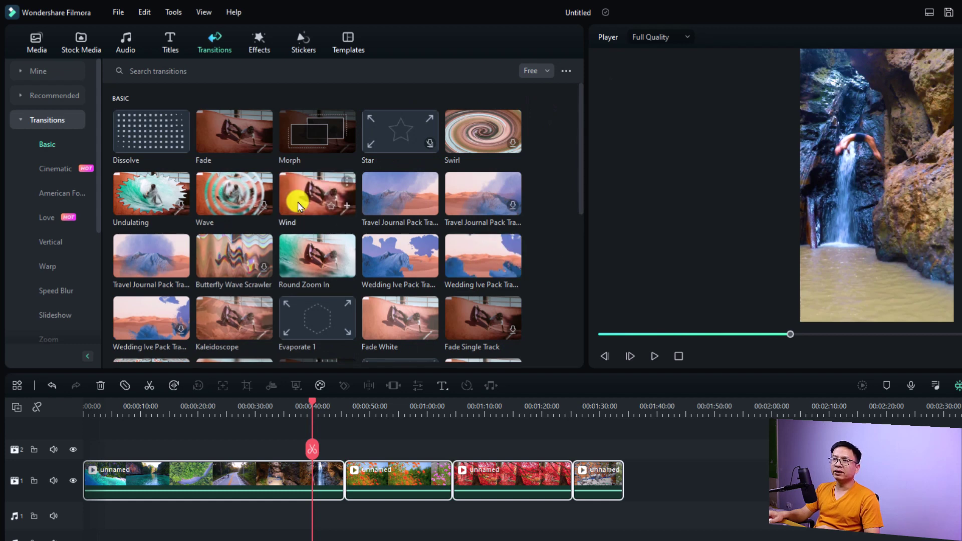
scroll(373, 226, down, 5)
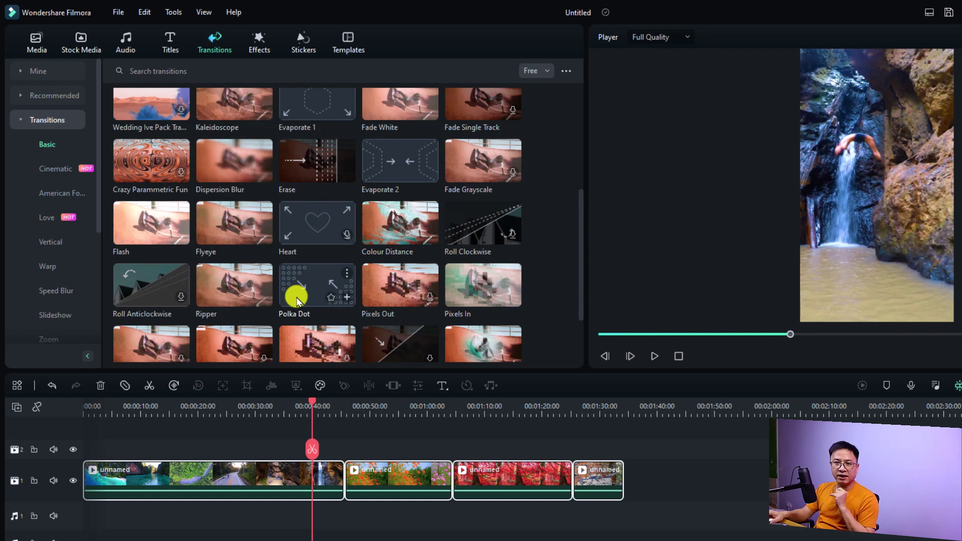
right_click(297, 301)
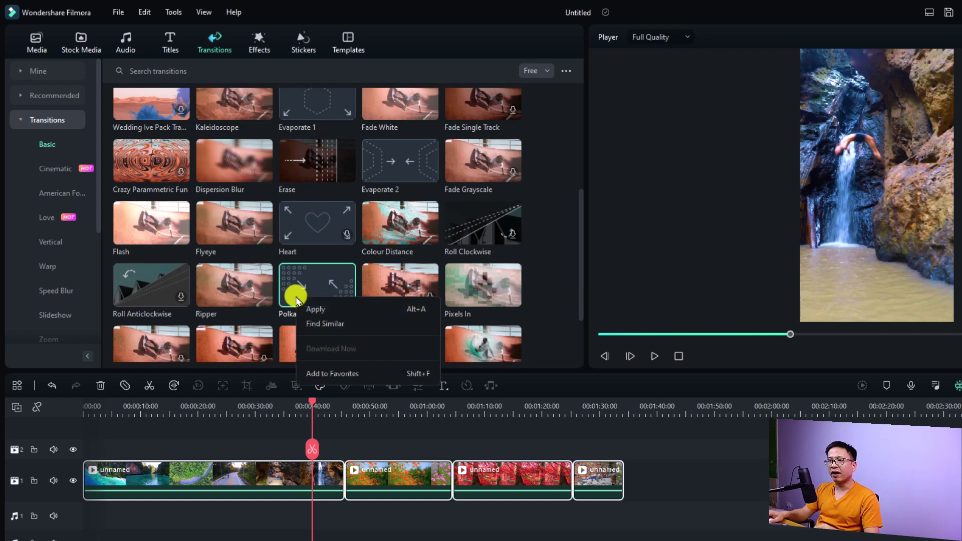
click(315, 309)
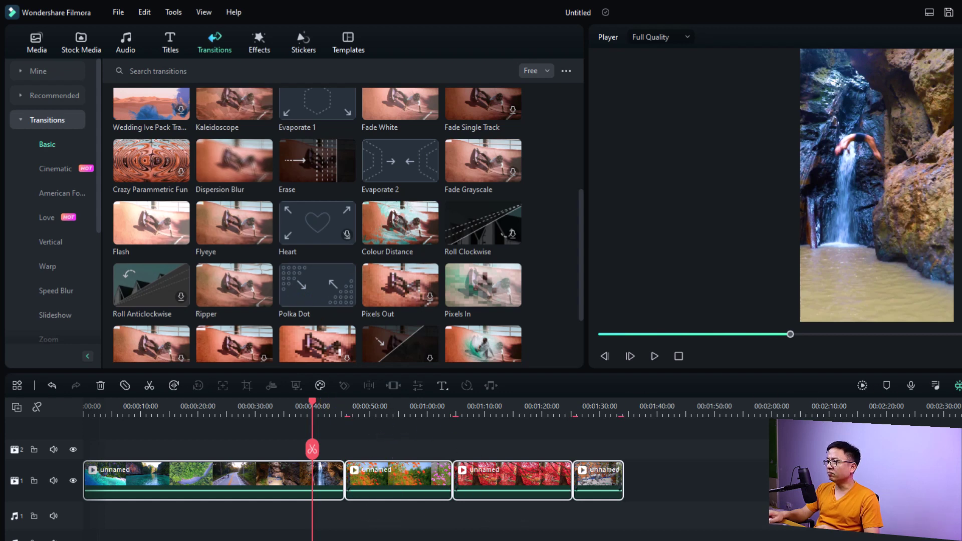
- Preview the transitions into the flower clip and into the red trees clip
scroll(633, 481, up, 2)
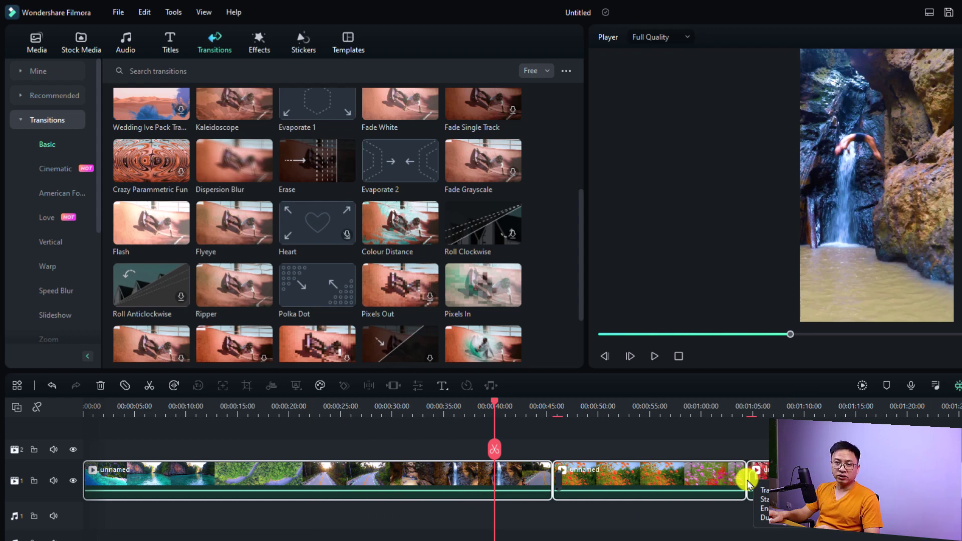
click(531, 407)
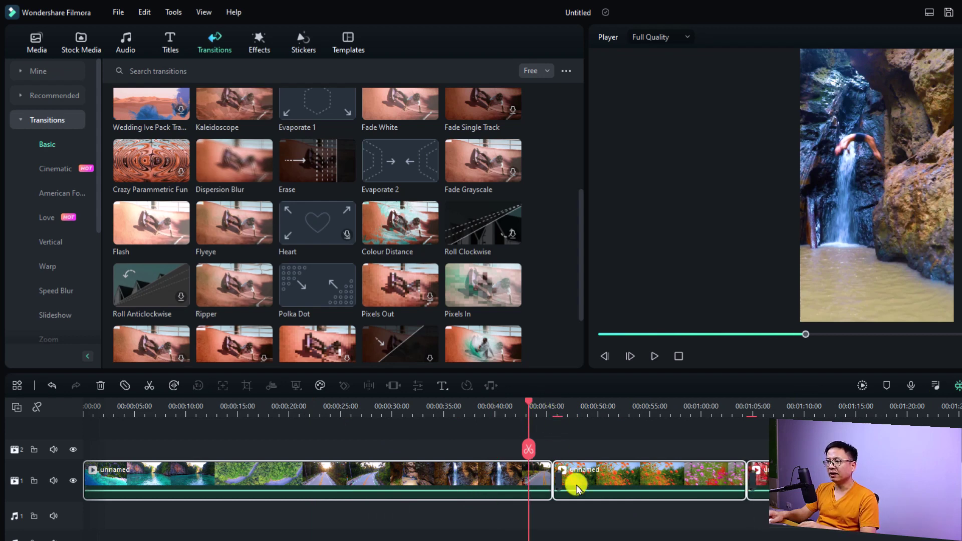
click(617, 539)
key(space)
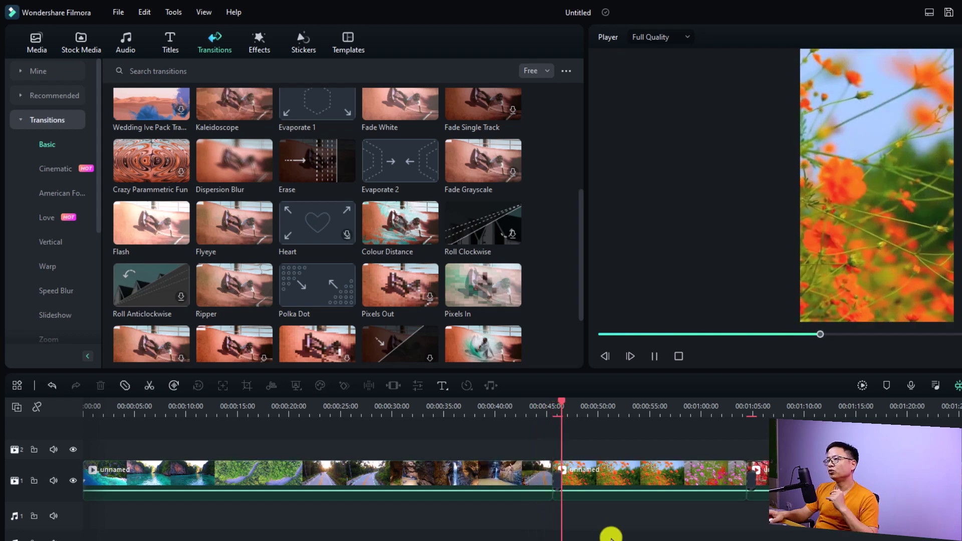
click(730, 406)
key(space)
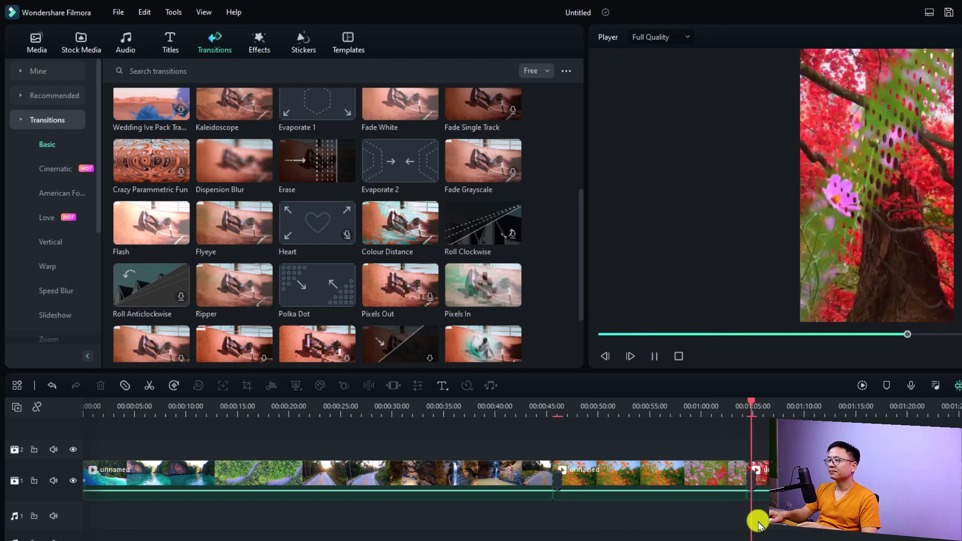
key(space)
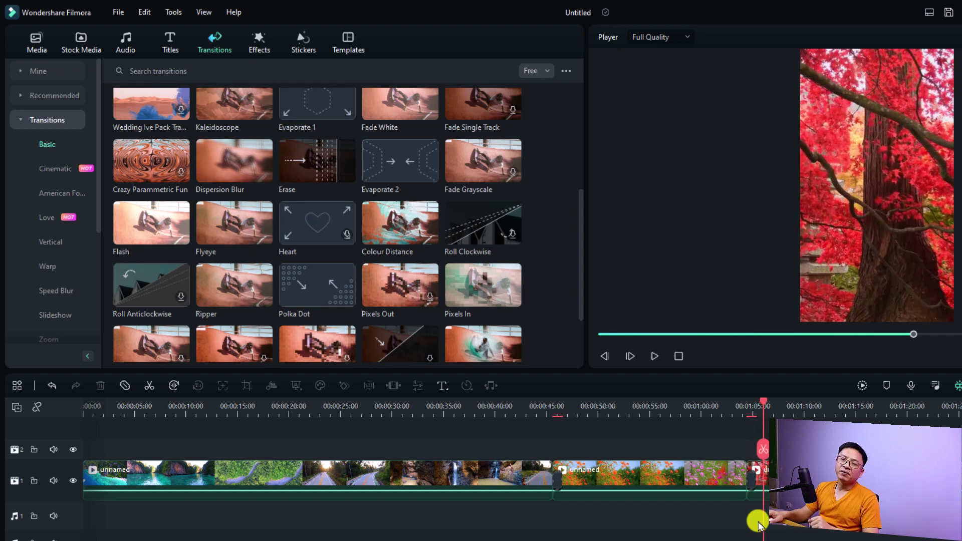
- Set the Polka Dot transition's duration to 00:00:02:00 and apply it to all transitions
click(560, 481)
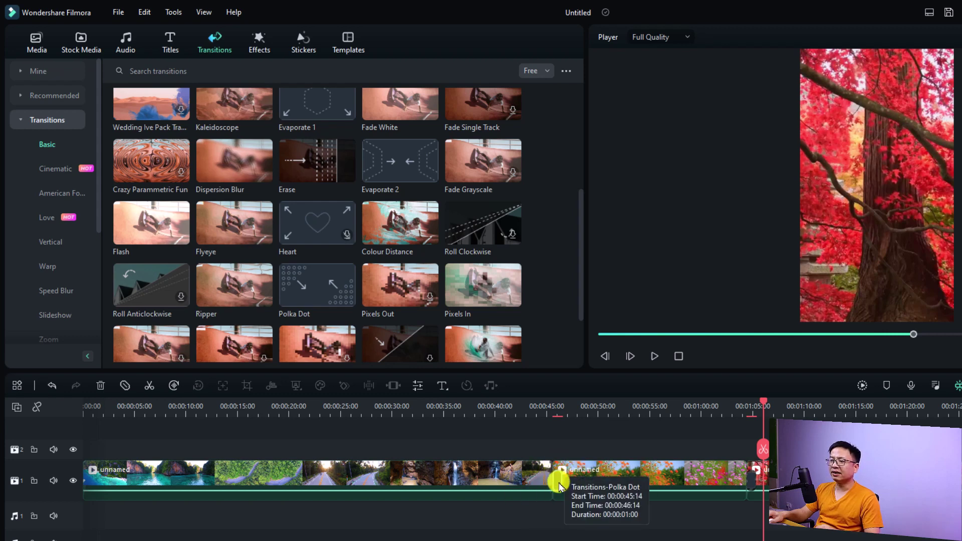
double_click(559, 482)
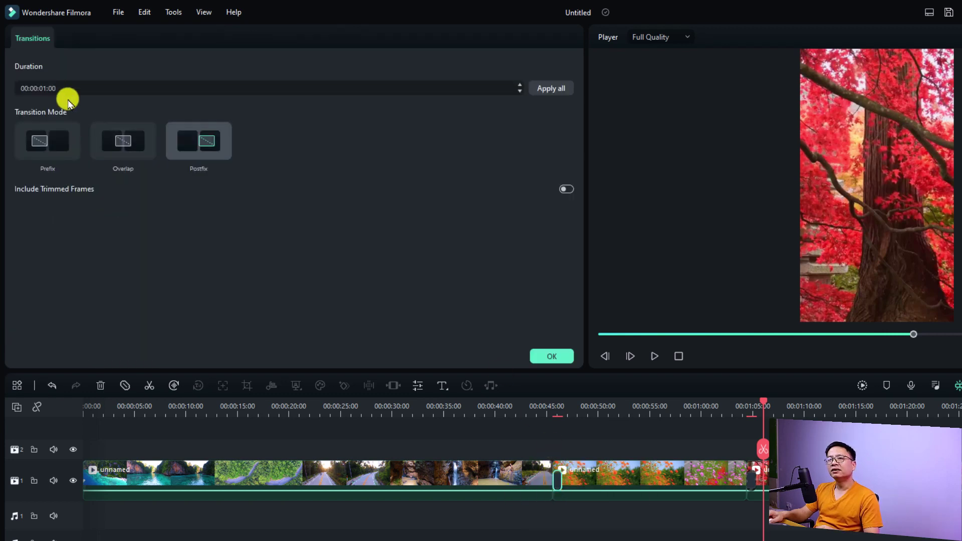
click(42, 88)
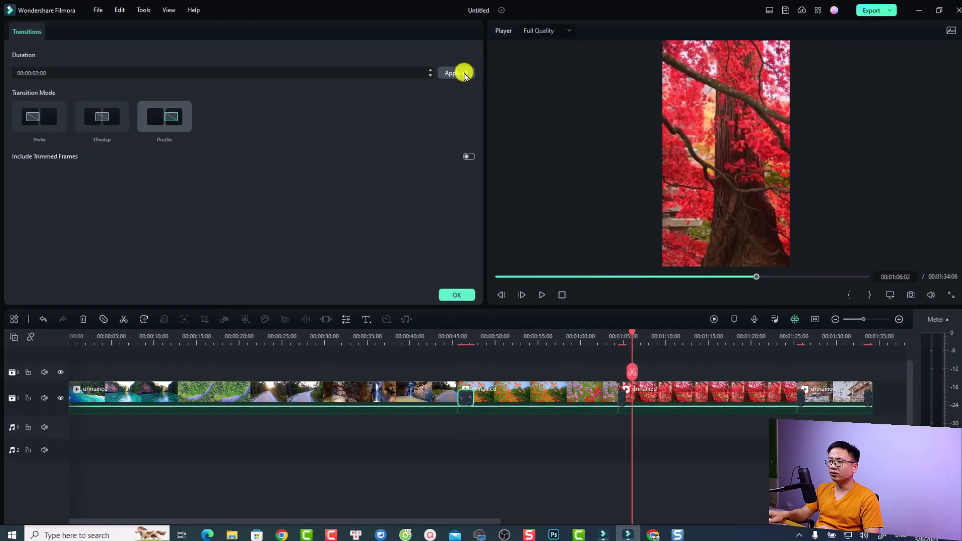
click(533, 84)
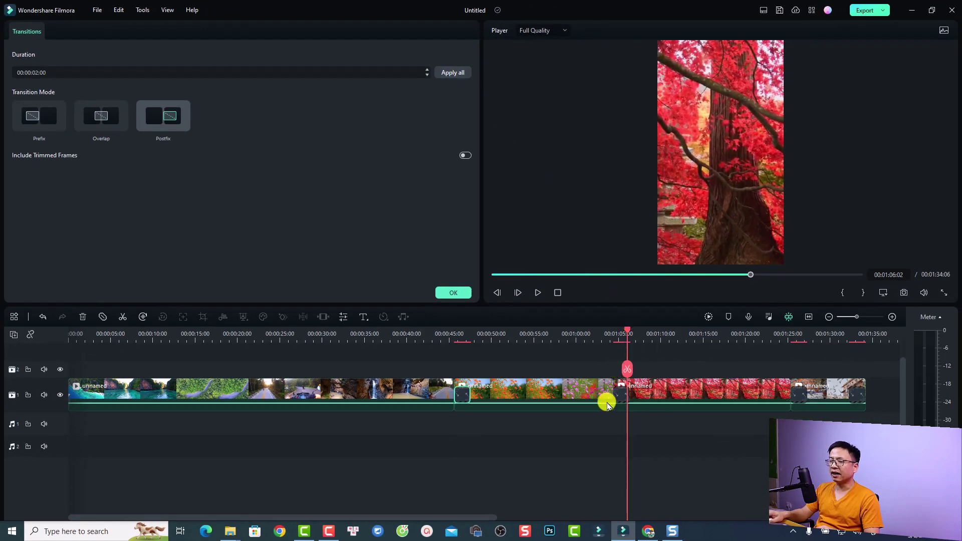
click(450, 295)
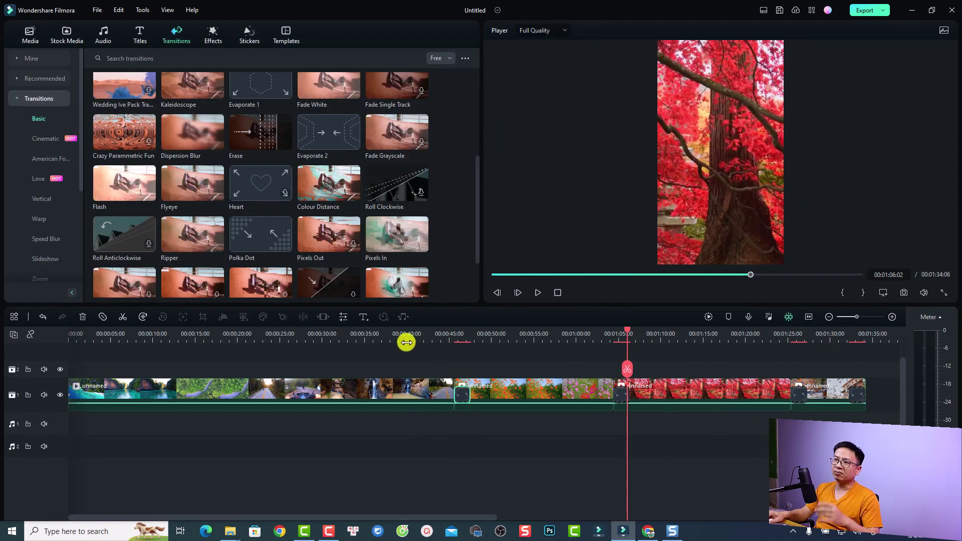
- Place the Weak Signal 2 glitch effect on track 2, directly above the transition into the flower clip
click(611, 335)
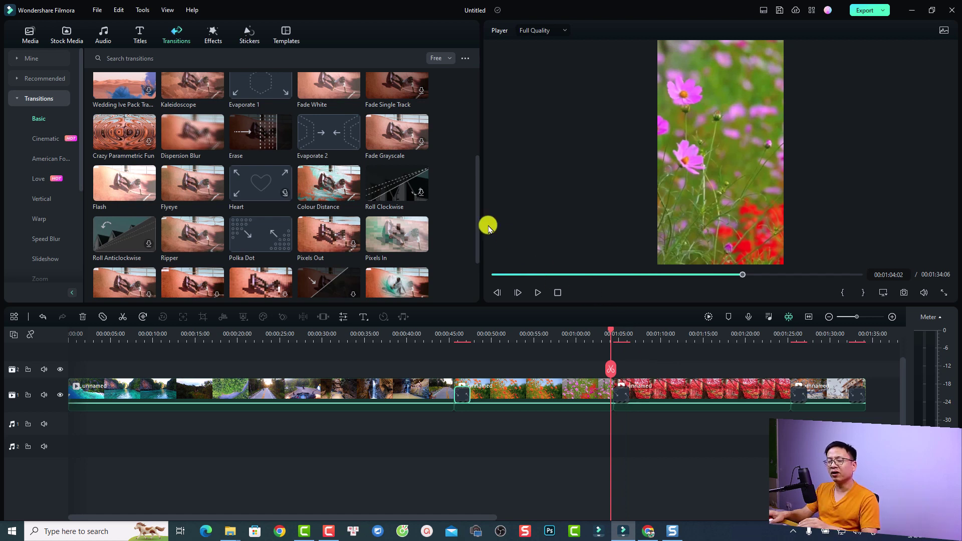
click(213, 39)
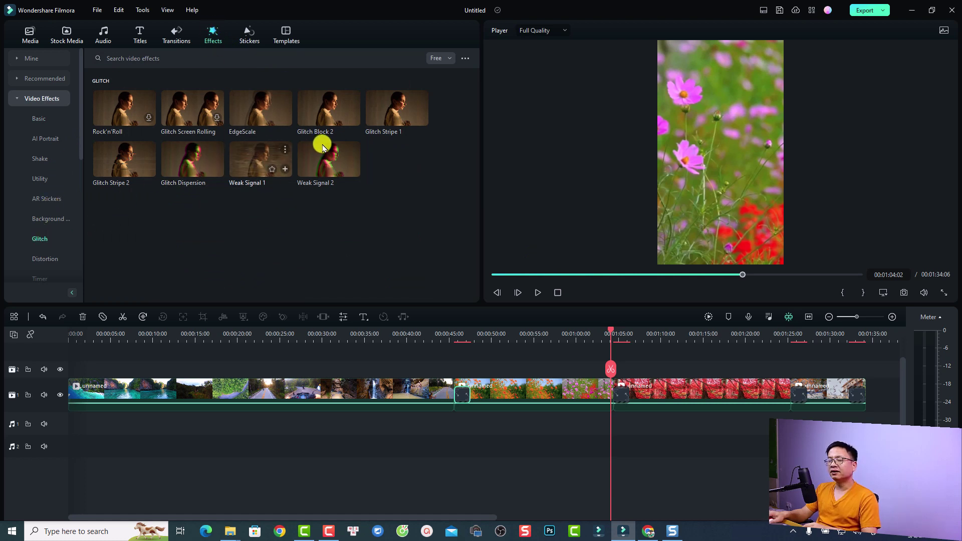
click(456, 334)
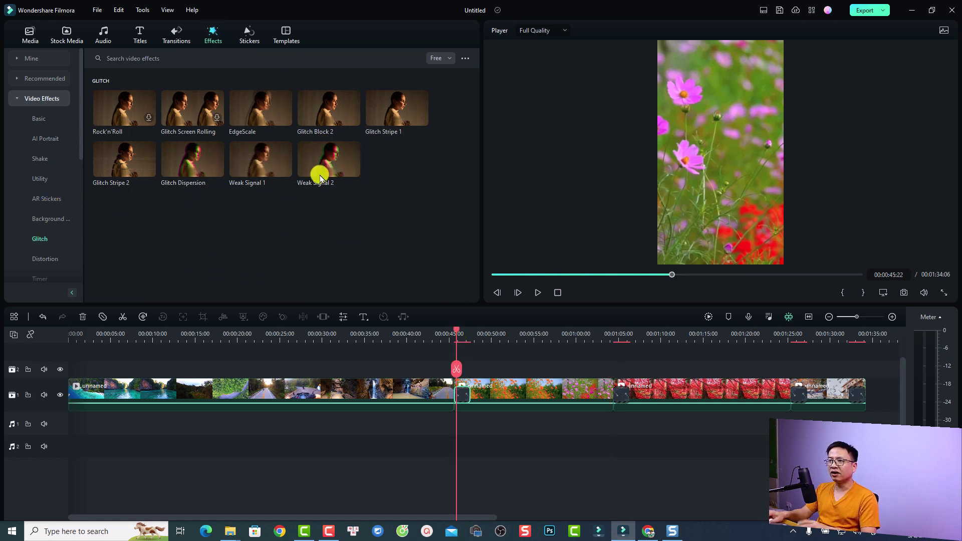
mouse_move(316, 178)
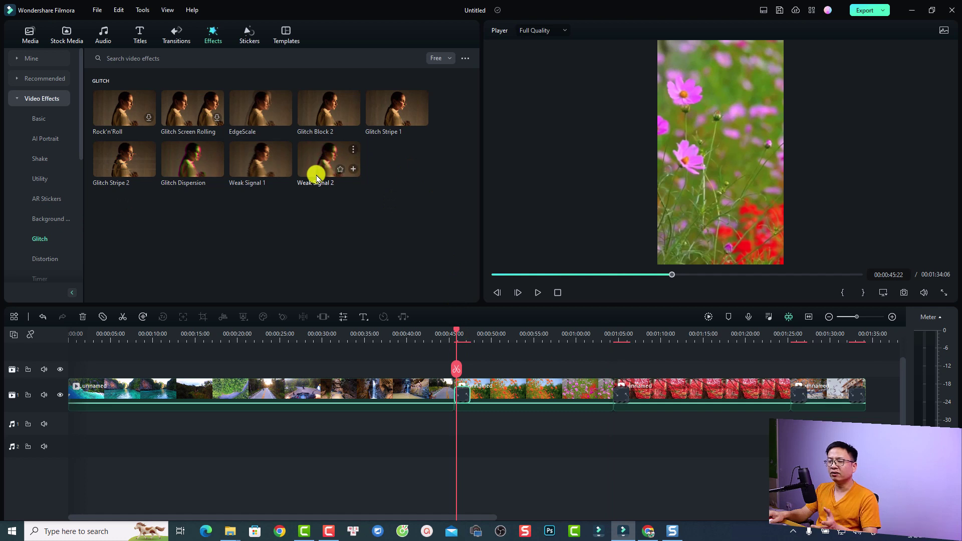
click(317, 171)
drag(317, 178, 467, 373)
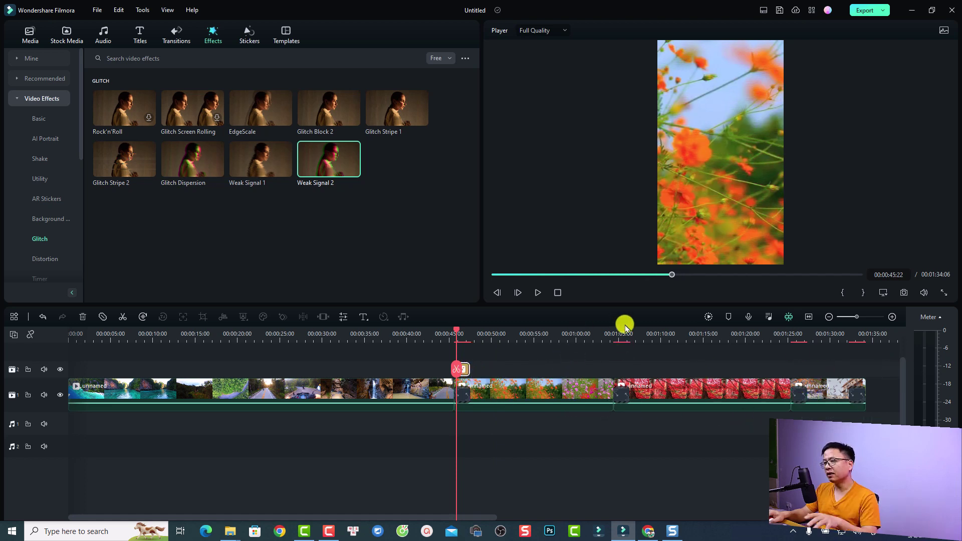
- Add the same Weak Signal 2 effect above the transitions into the red trees and pigeons clips and at the video's end
click(612, 333)
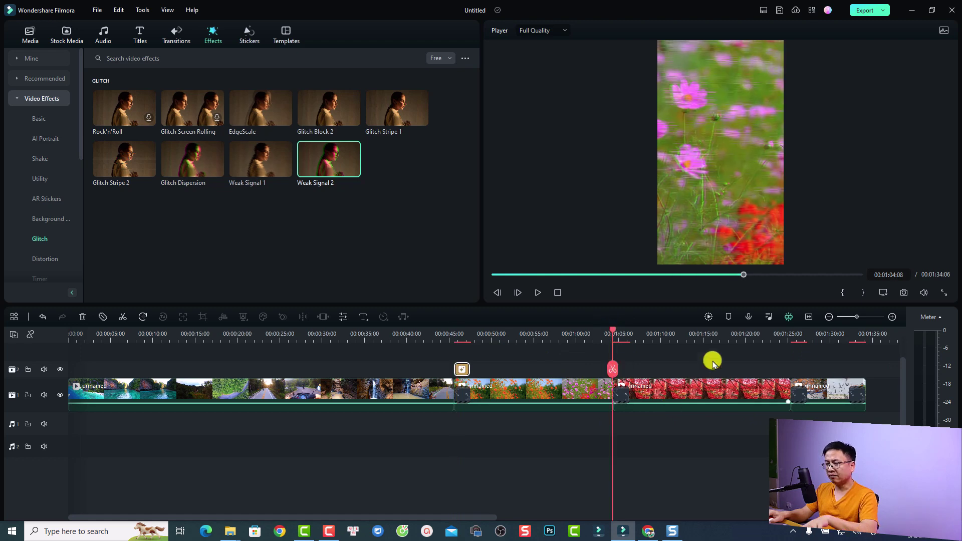
key(alt+a)
click(790, 334)
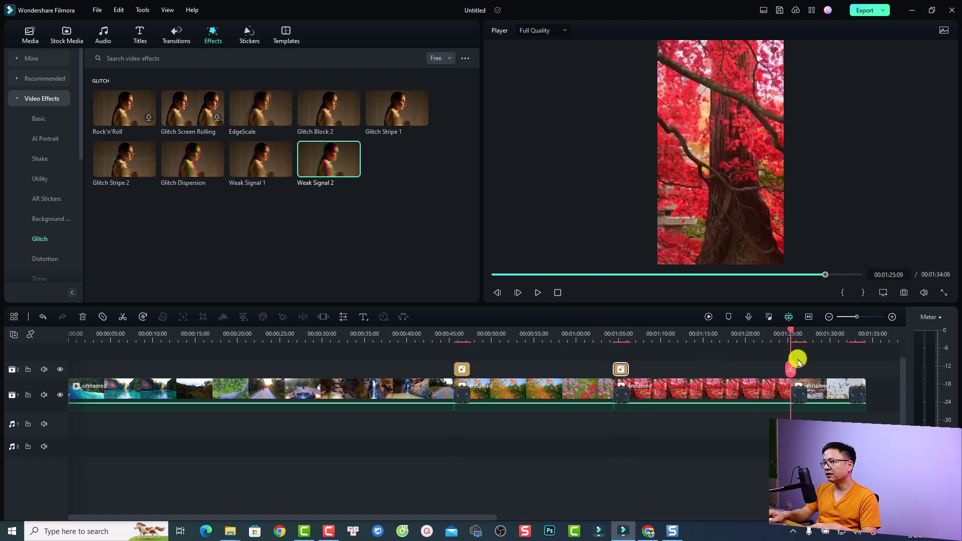
key(alt+a)
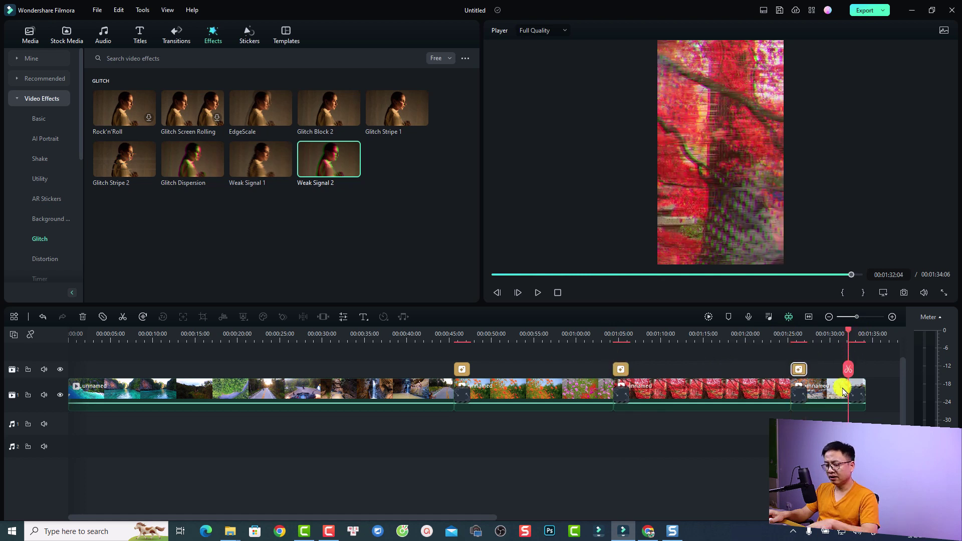
key(alt+a)
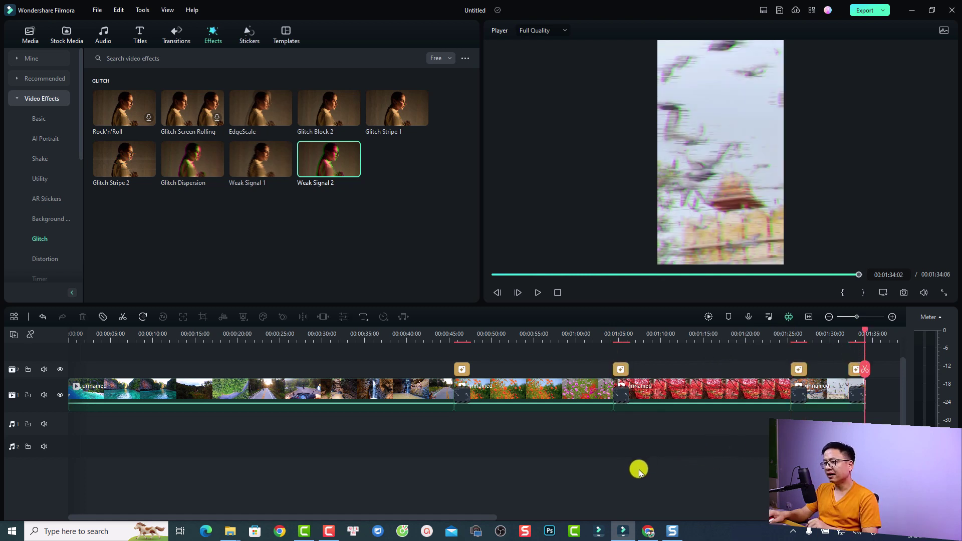